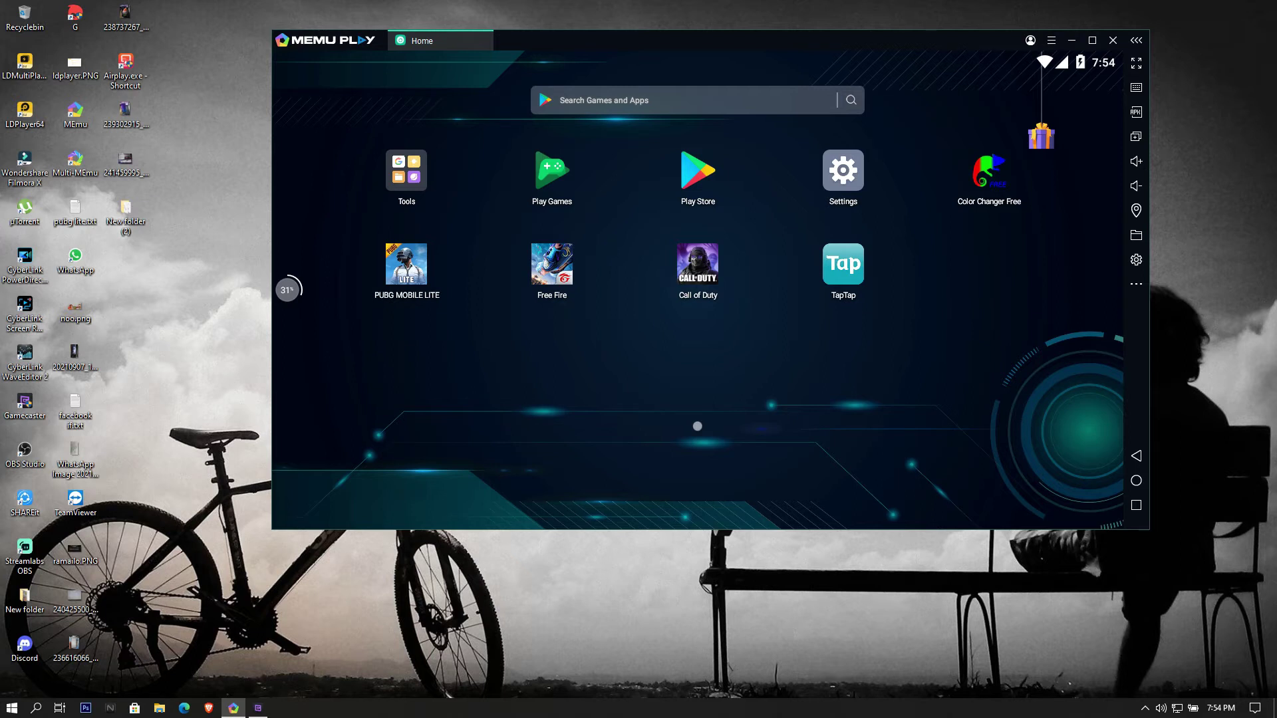
Step: Shut down MEmu Play, launch Multi-MEmu, and list the Android versions for a new instance
click(1113, 40)
click(693, 285)
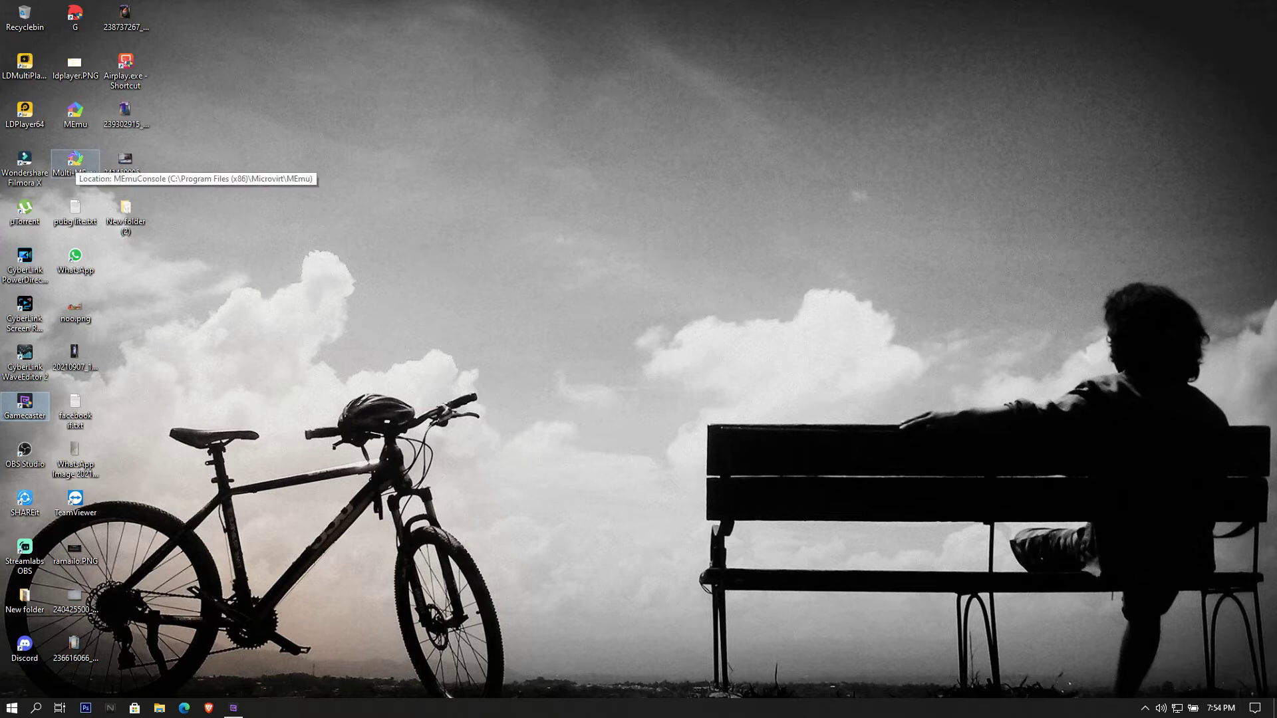
click(74, 161)
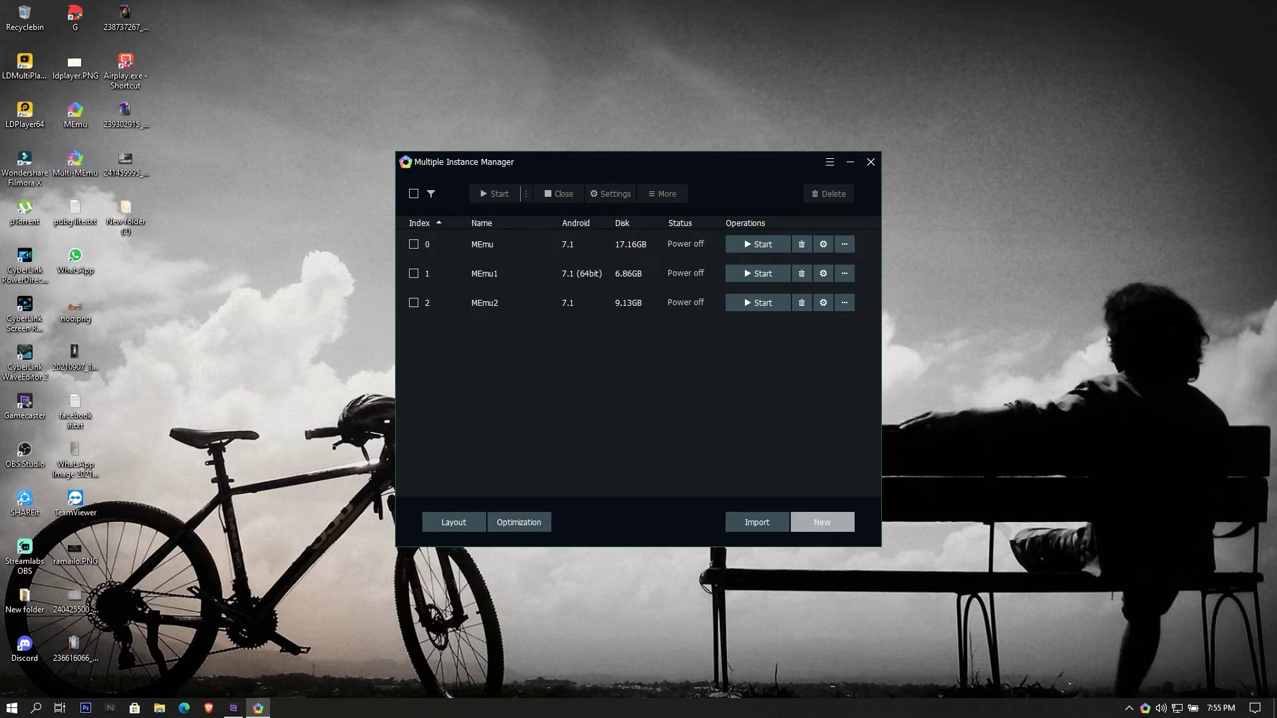
click(822, 522)
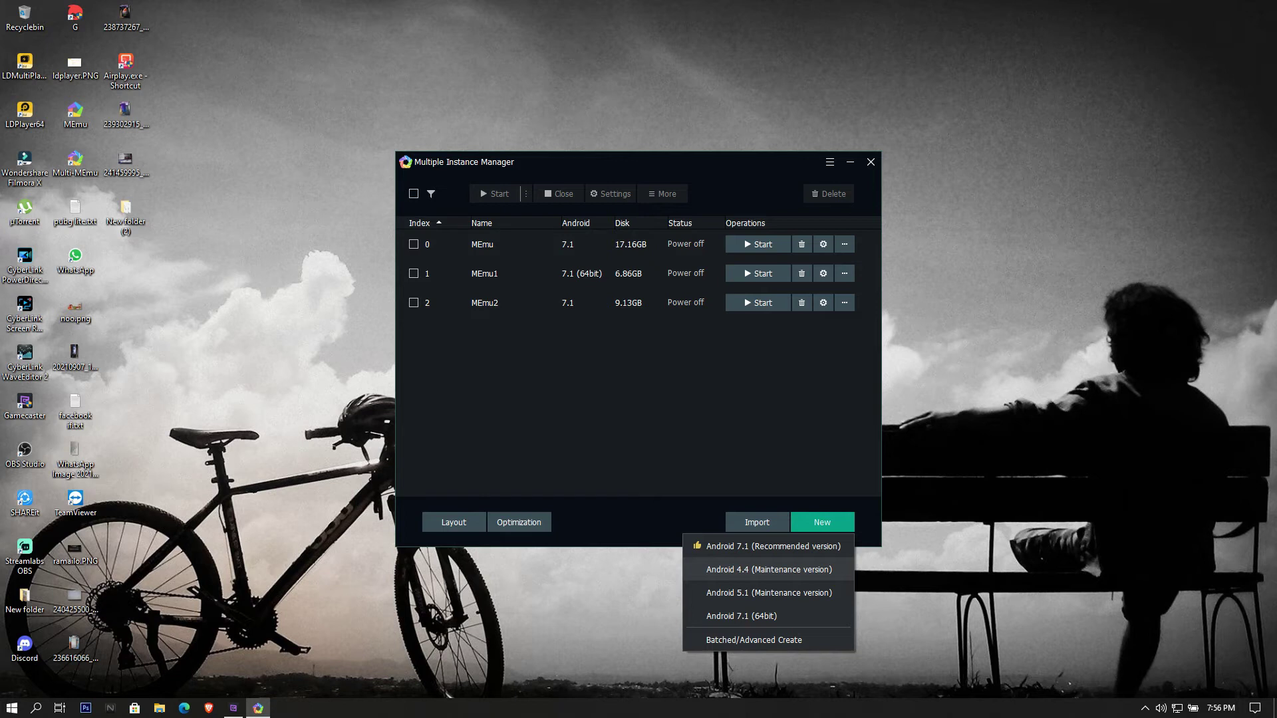
Step: Start downloading a new Android 4.4 instance, then cancel the download and confirm Yes
click(768, 569)
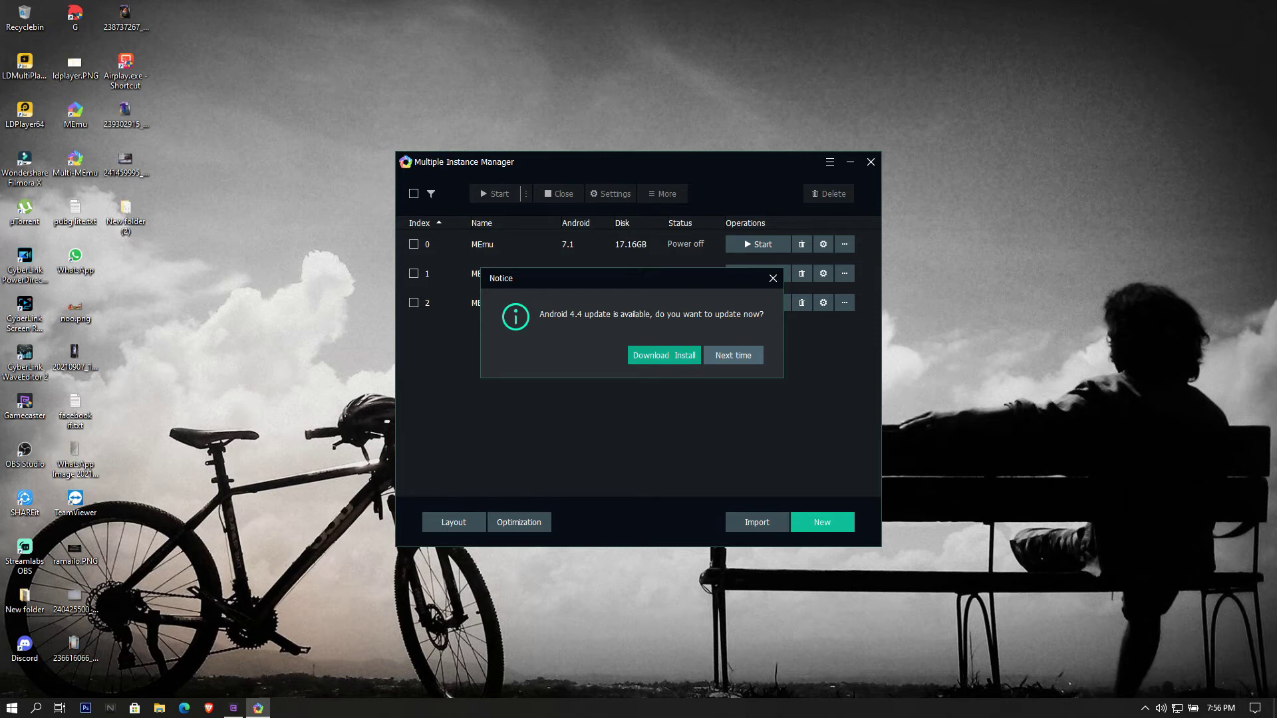
click(664, 355)
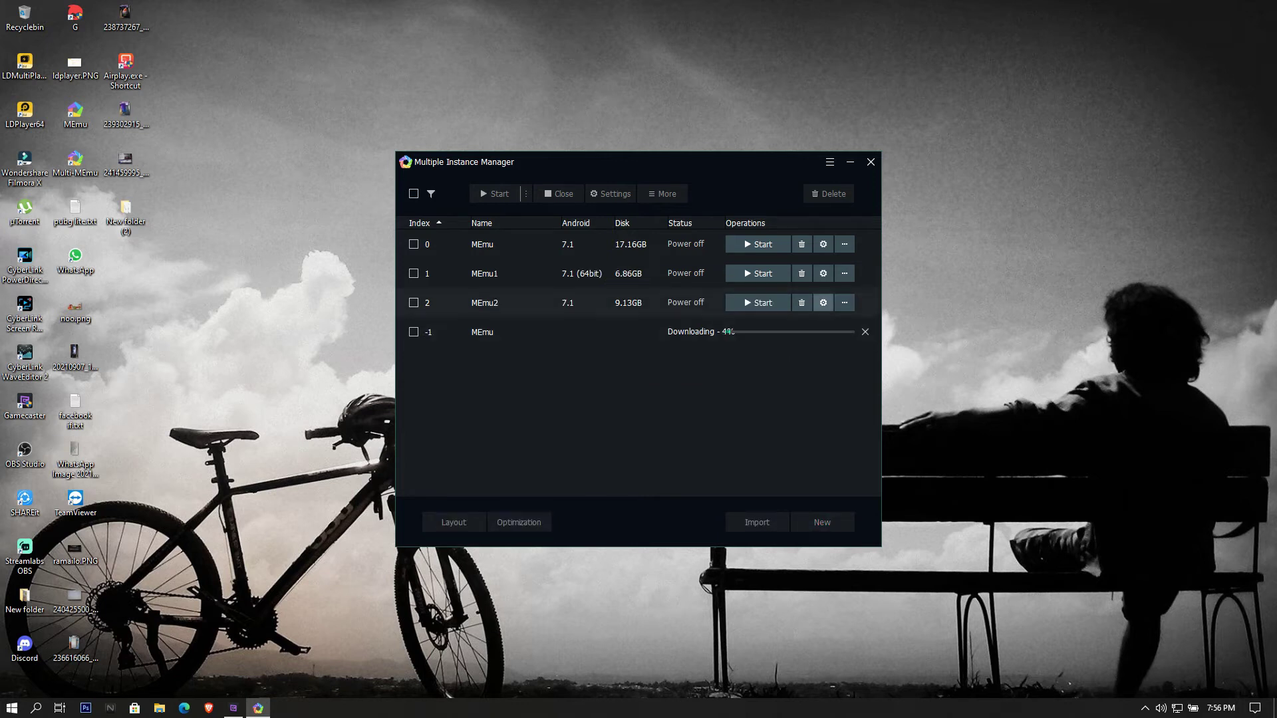
click(865, 332)
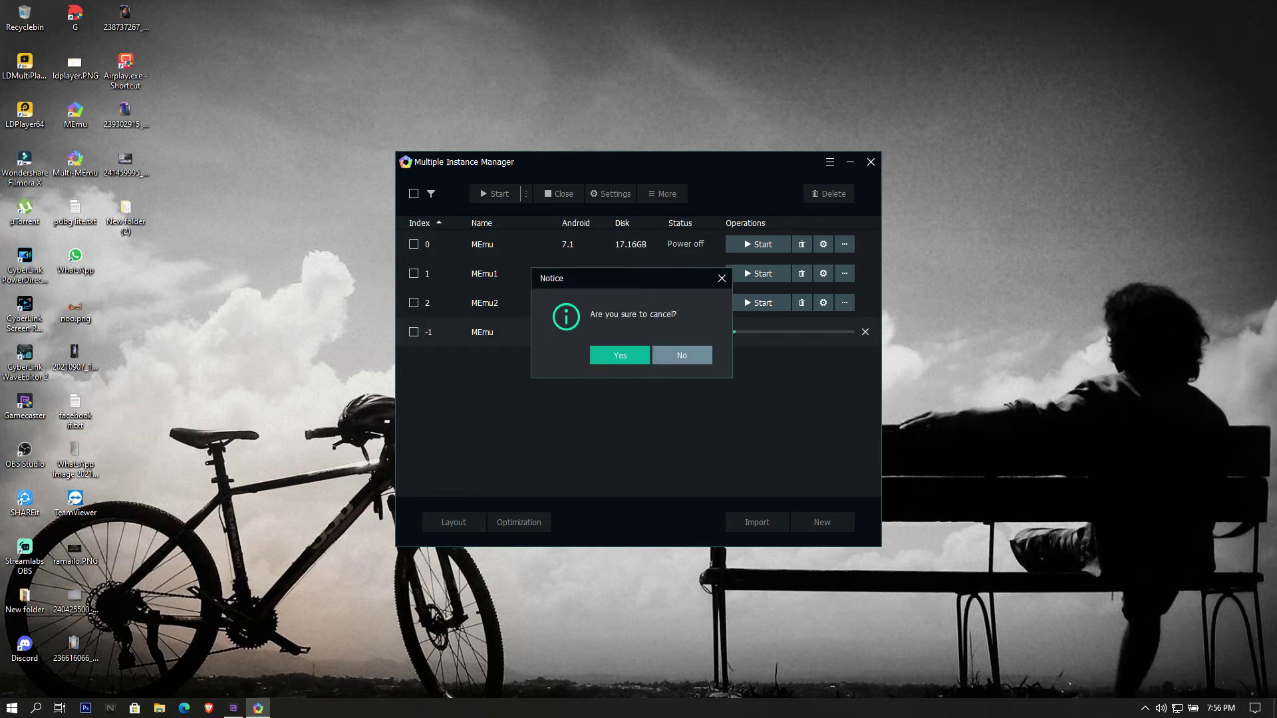
click(682, 355)
click(864, 331)
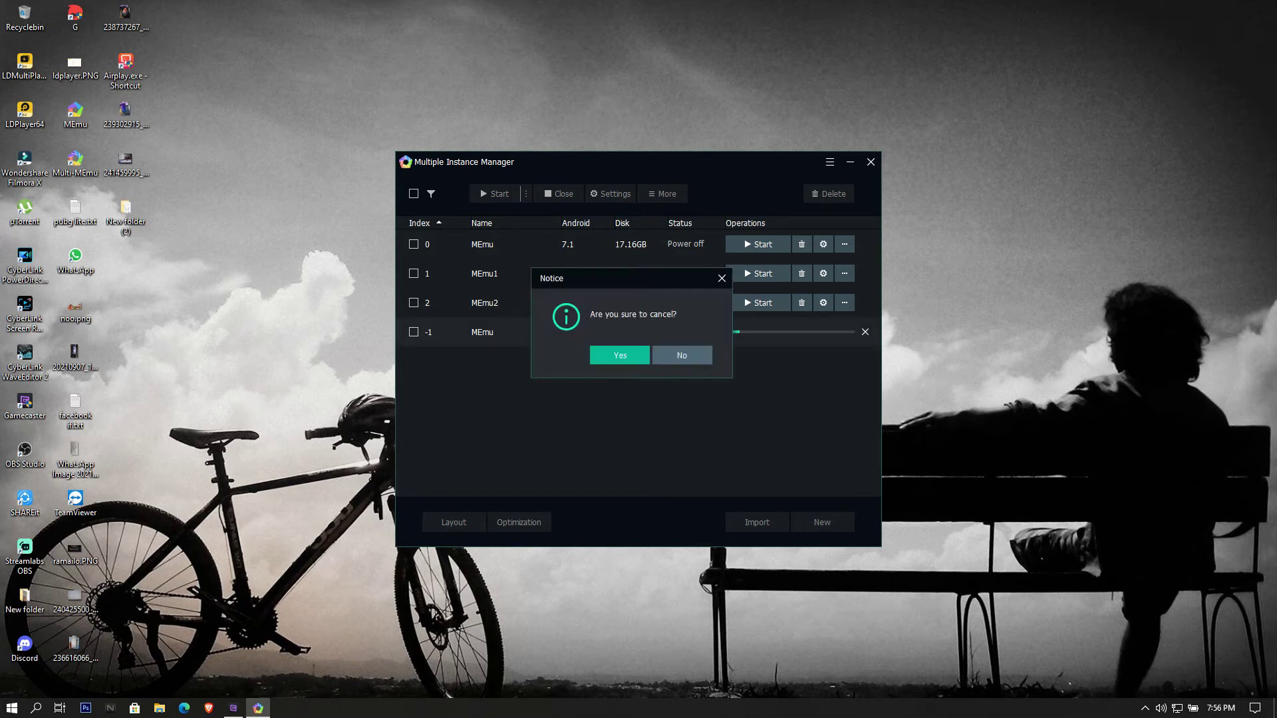
click(619, 355)
click(822, 521)
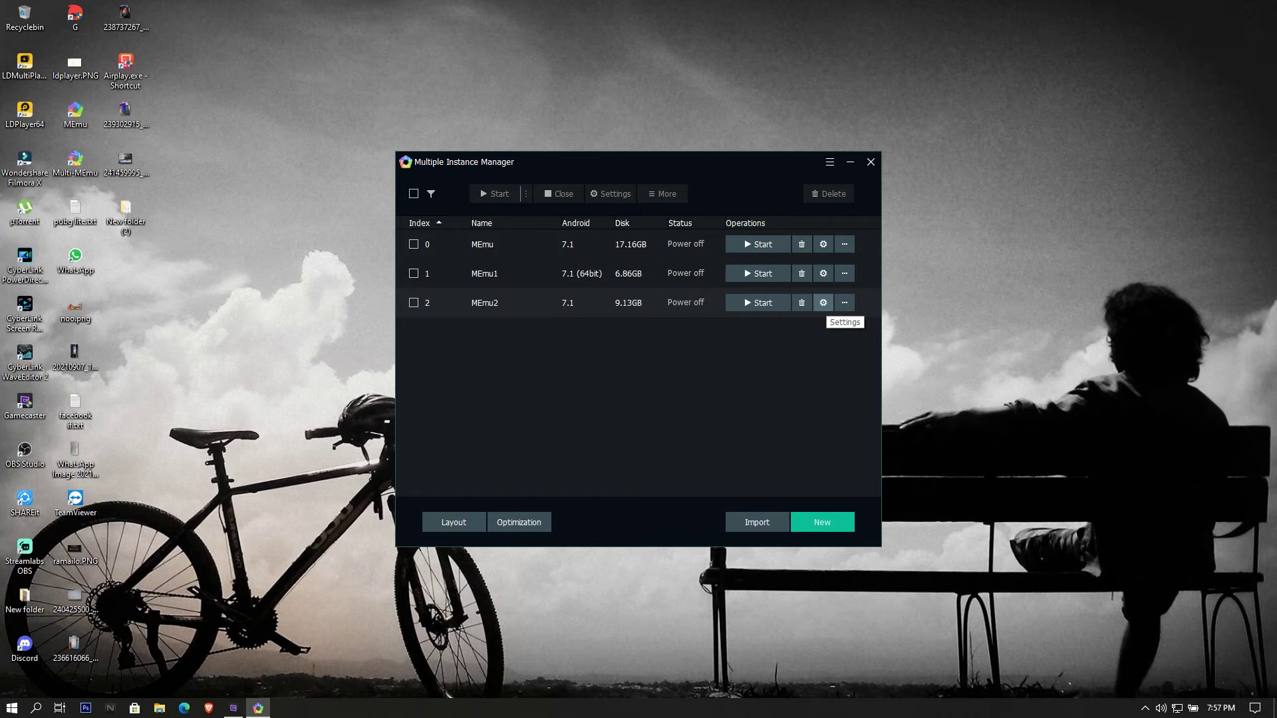
Step: Open MEmu2's settings and review the CPU (4 cores) and RAM (1558 MB) fields
click(823, 303)
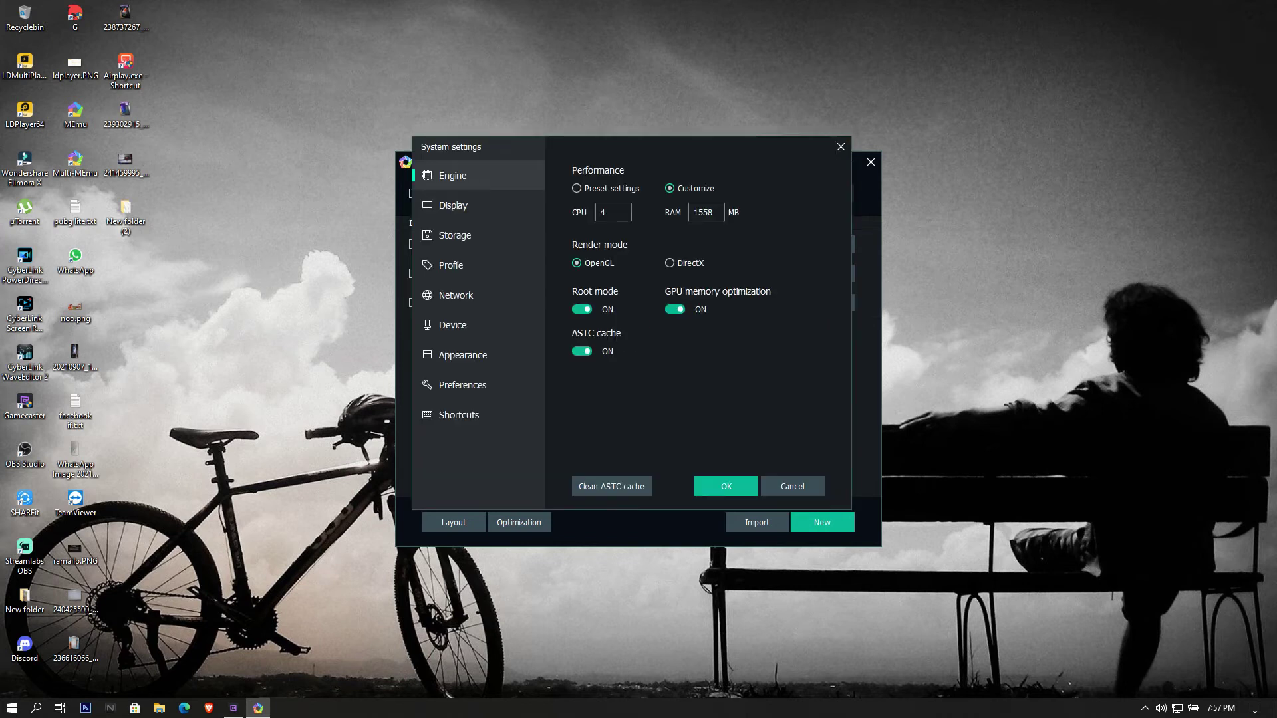
click(612, 212)
click(705, 212)
Step: Turn off ASTC cache and choose a custom resolution on the Display page
click(582, 351)
click(452, 205)
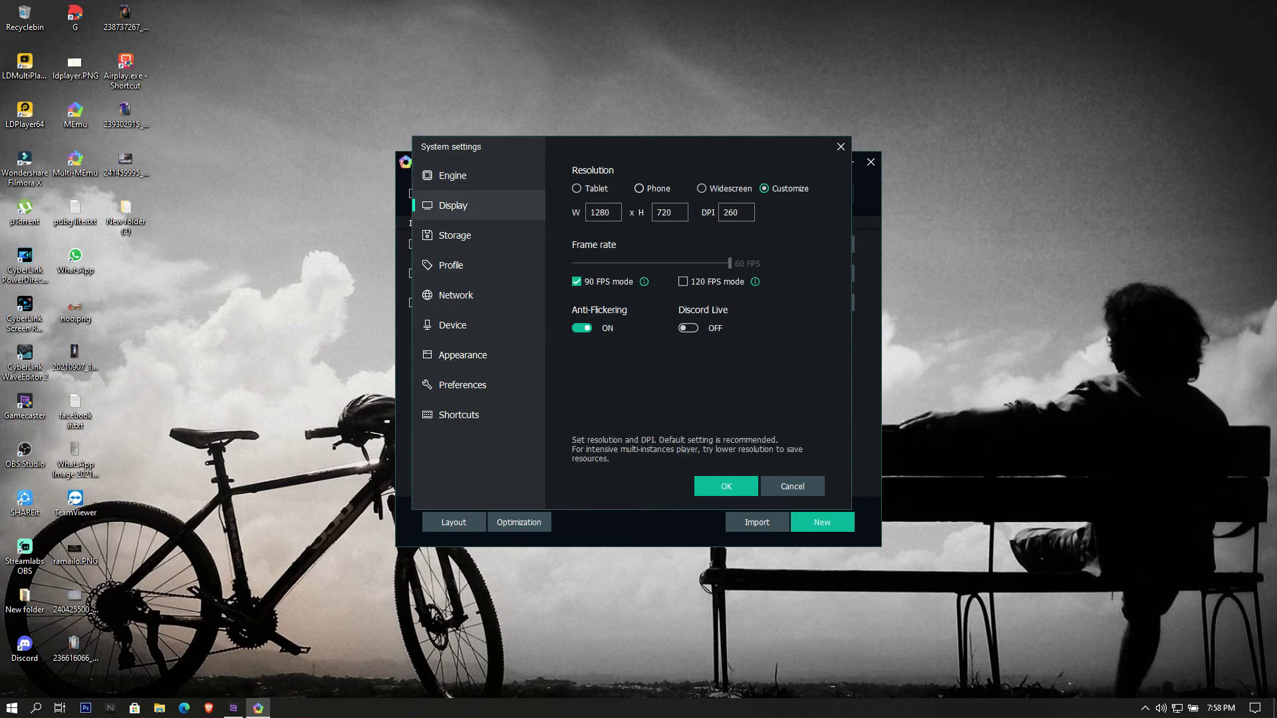
click(638, 188)
click(577, 188)
click(664, 212)
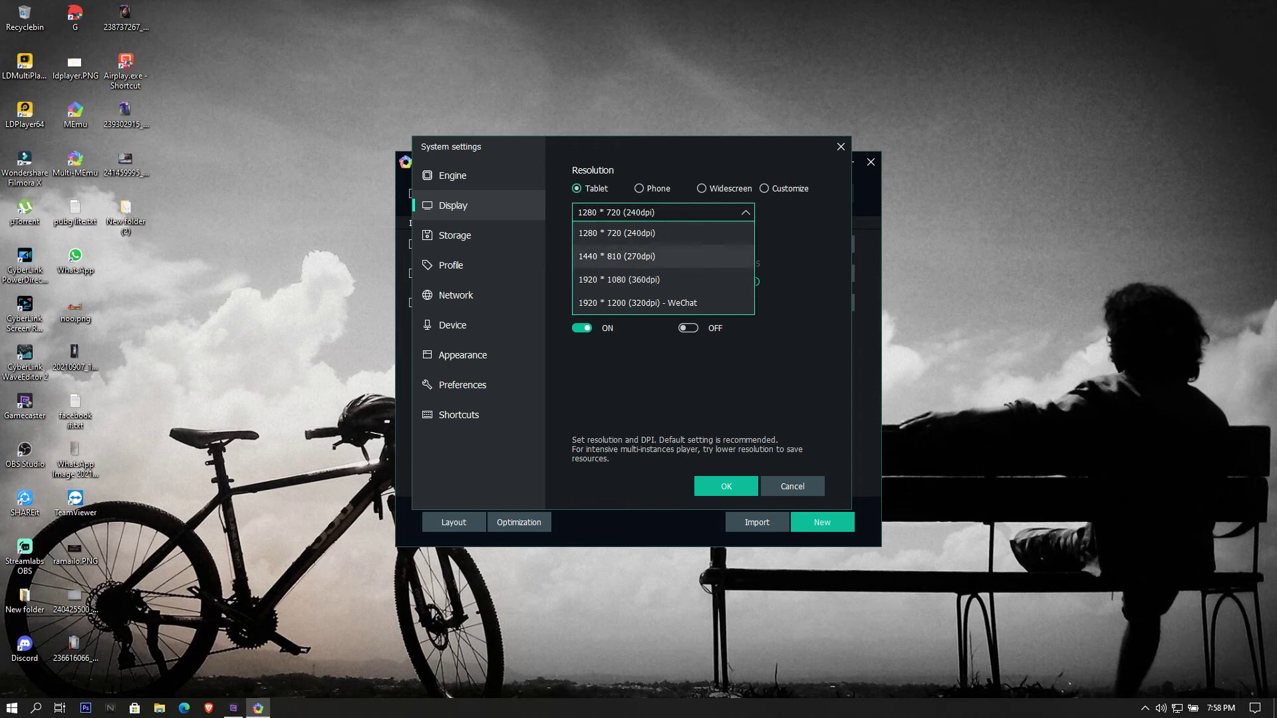
click(764, 188)
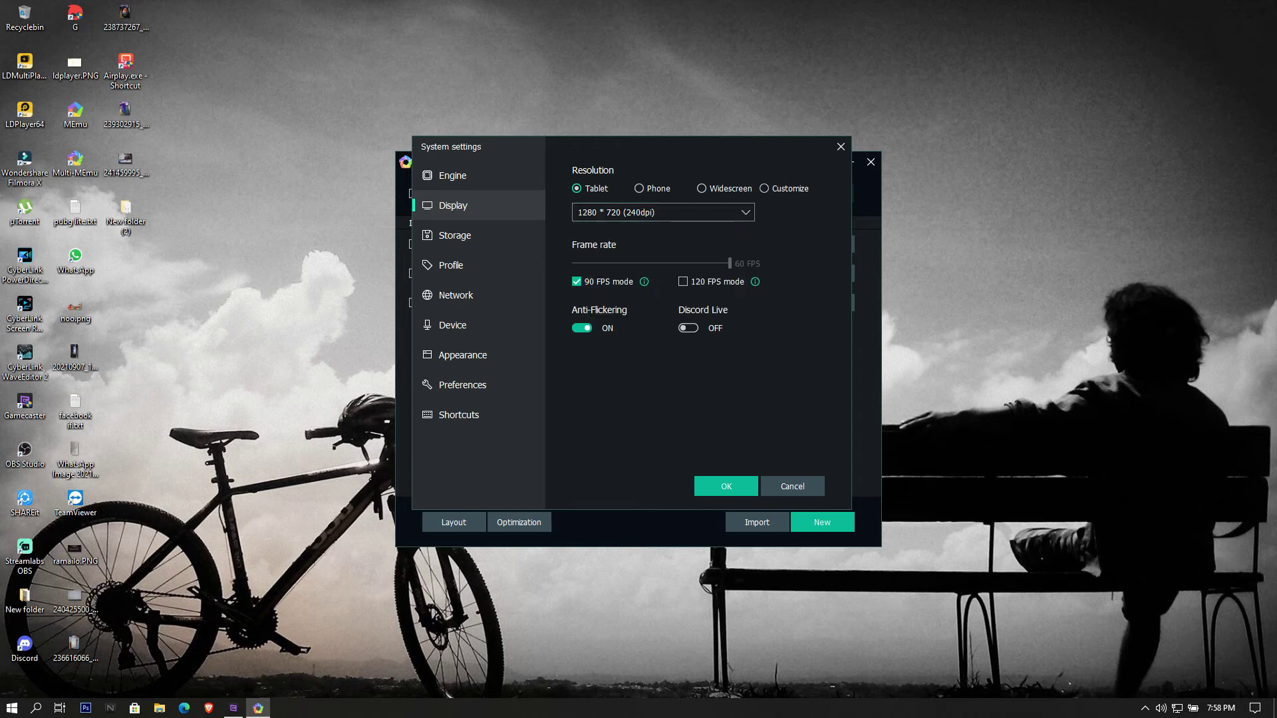
Step: Enter a 720 × 500 custom resolution, review Storage, and close the System settings
click(603, 212)
double_click(600, 213)
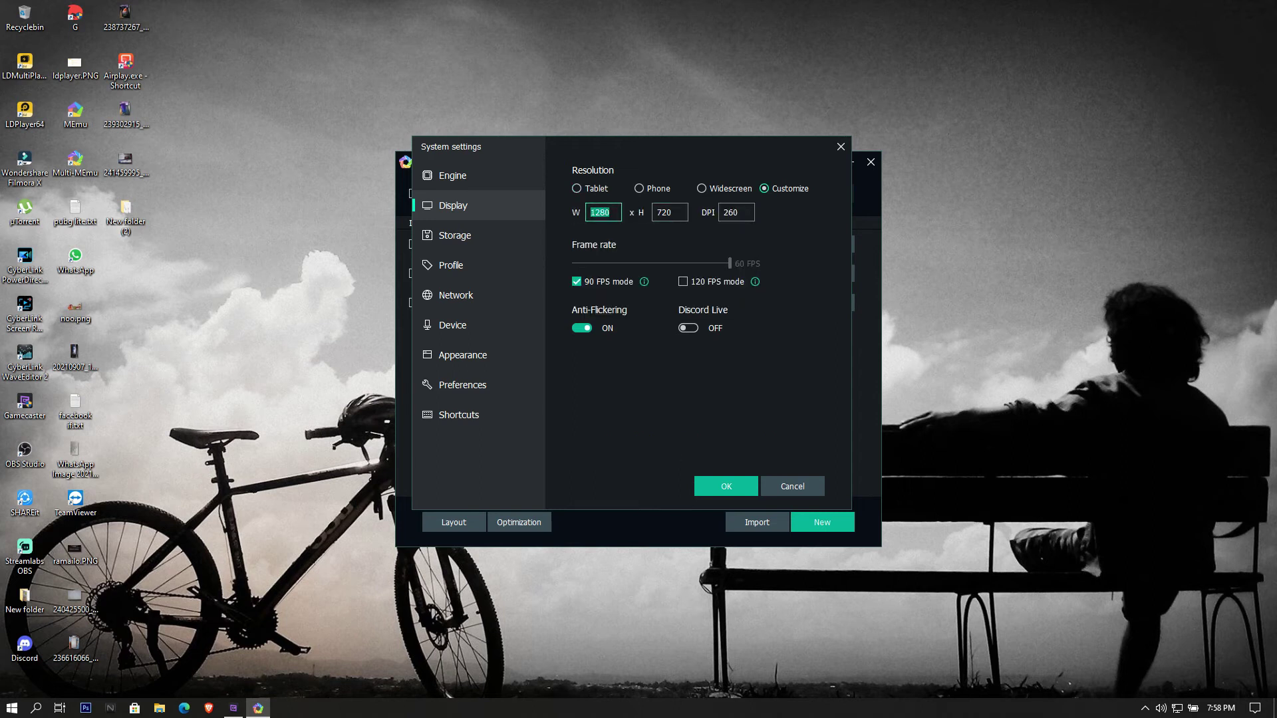
text(120)
click(593, 212)
key(BackSpace)
text(7)
text(500)
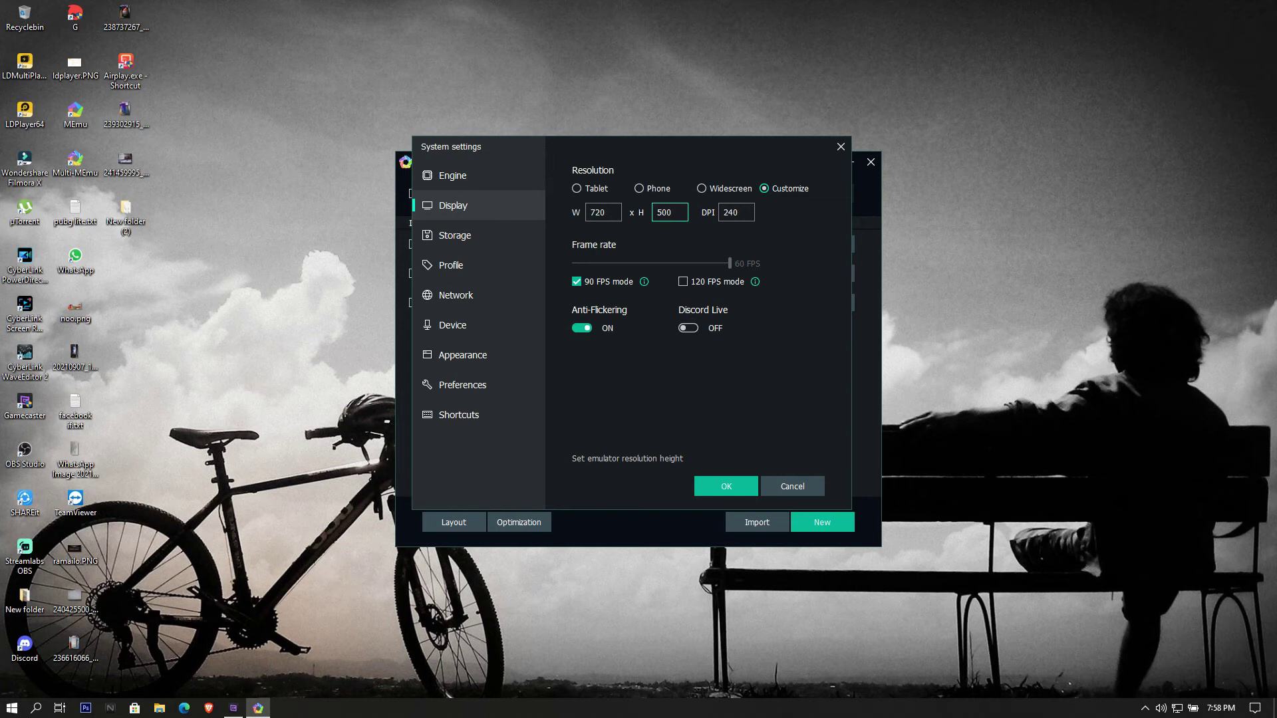
click(455, 235)
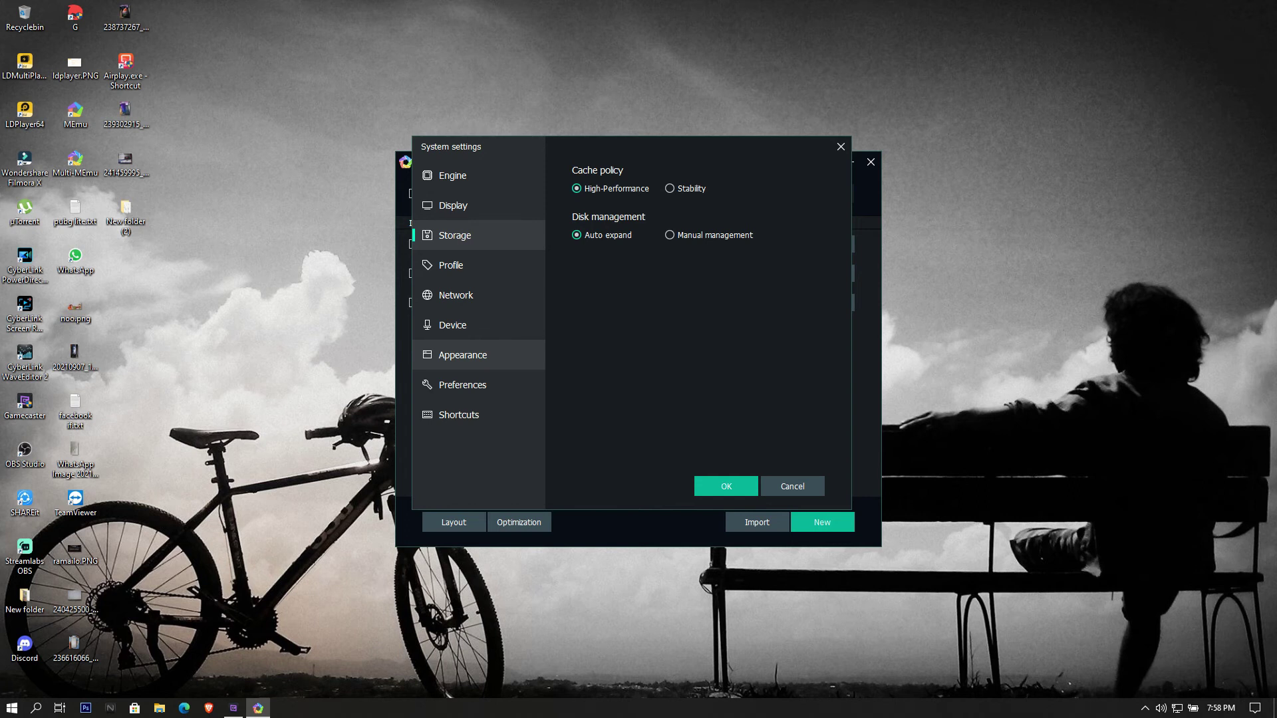
click(792, 486)
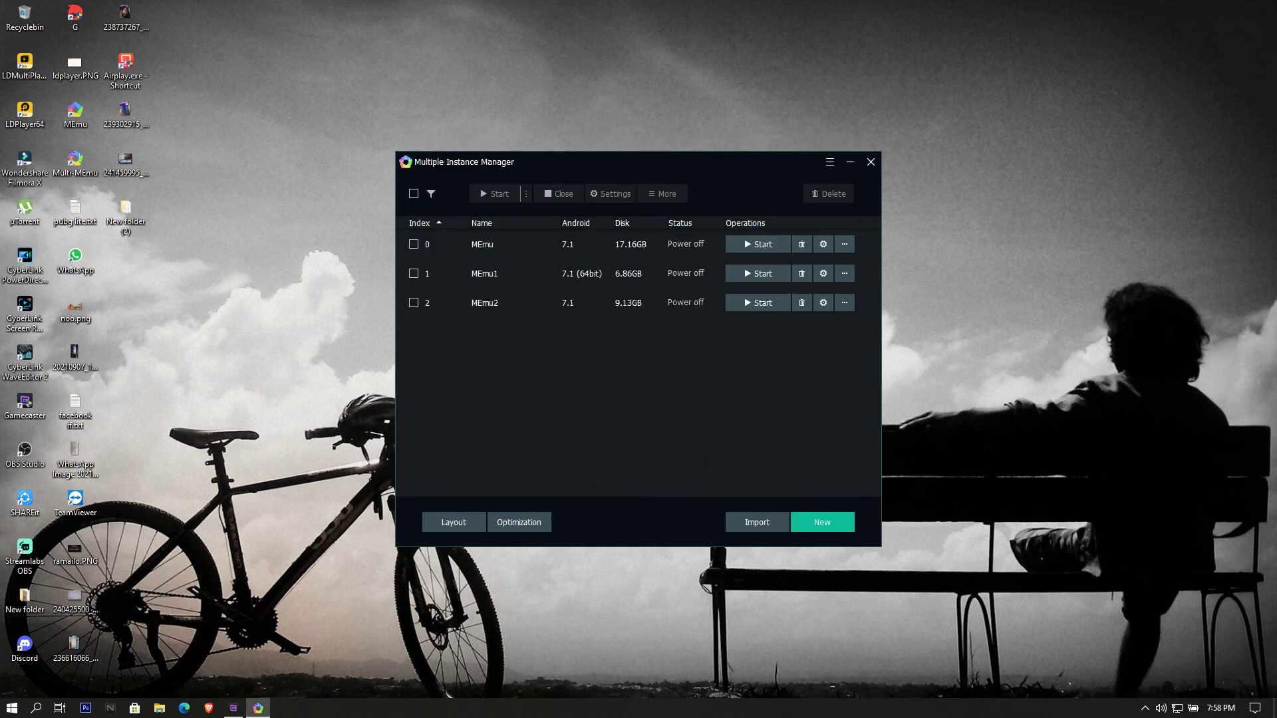
Step: Open Task Manager's Startup tab and scroll through the startup programs to check their status
right_click(474, 708)
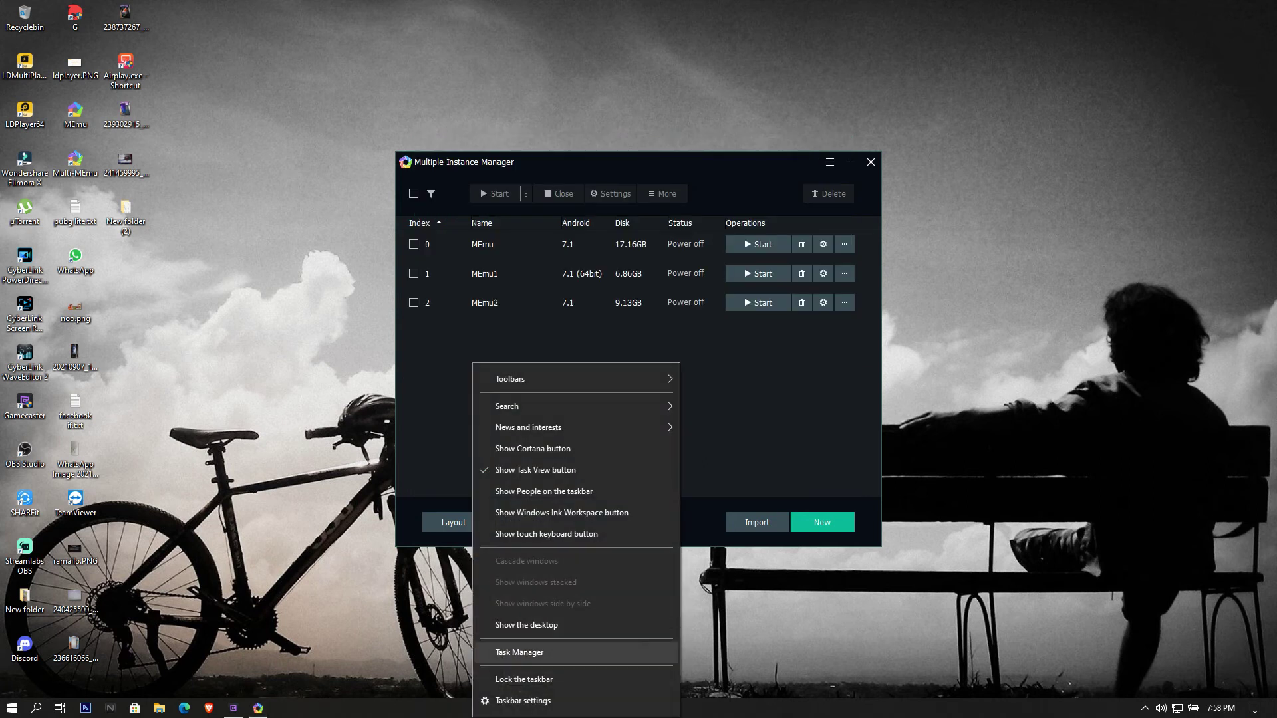
click(519, 652)
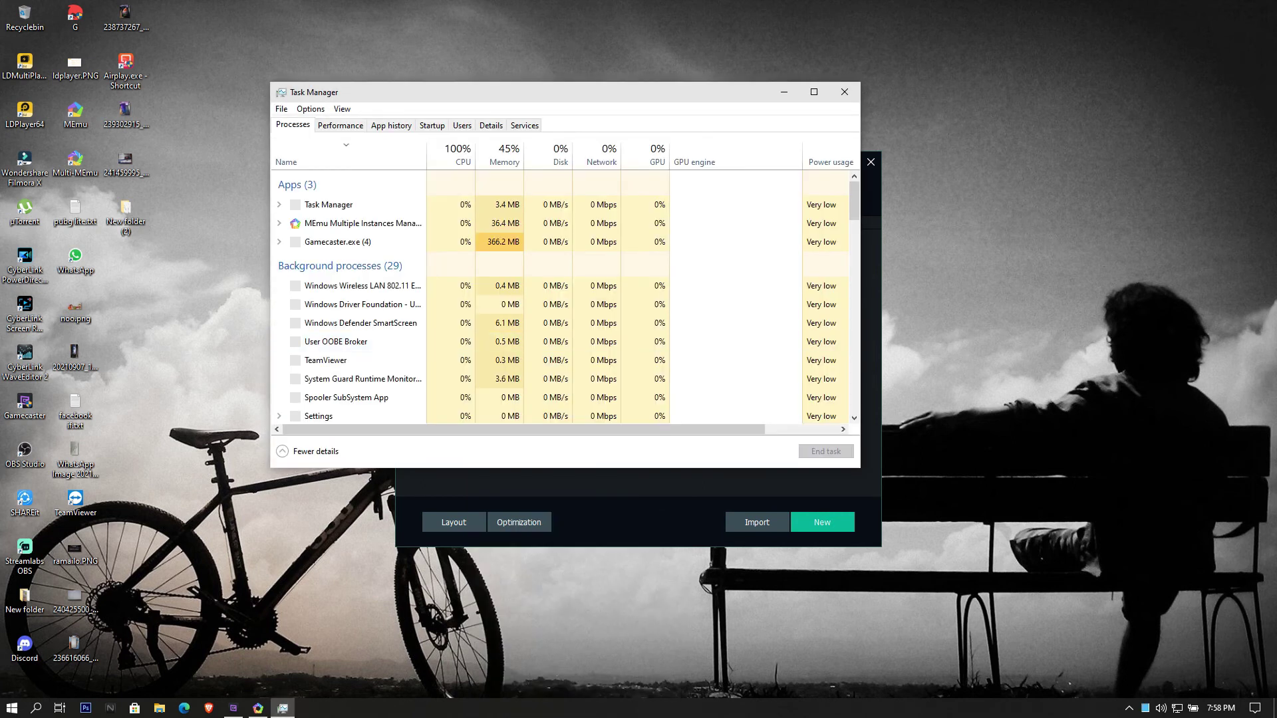
click(432, 125)
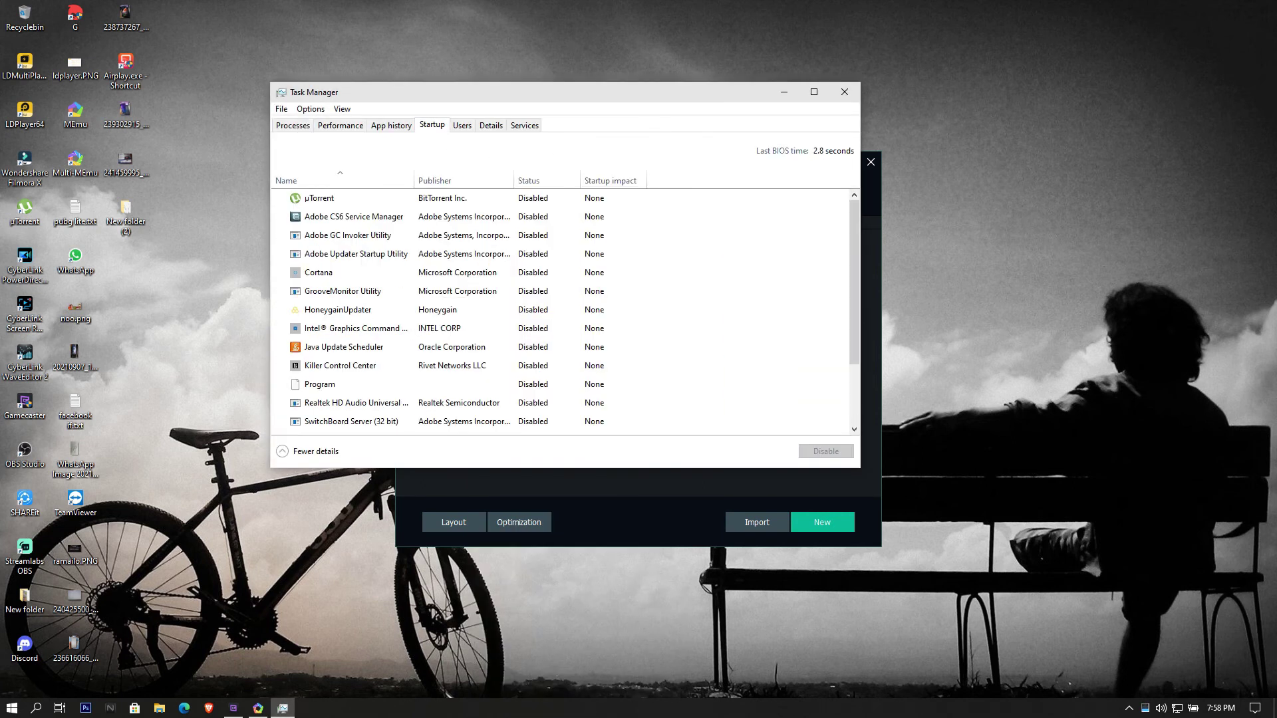
scroll(558, 325, down, 1)
scroll(558, 365, up, 1)
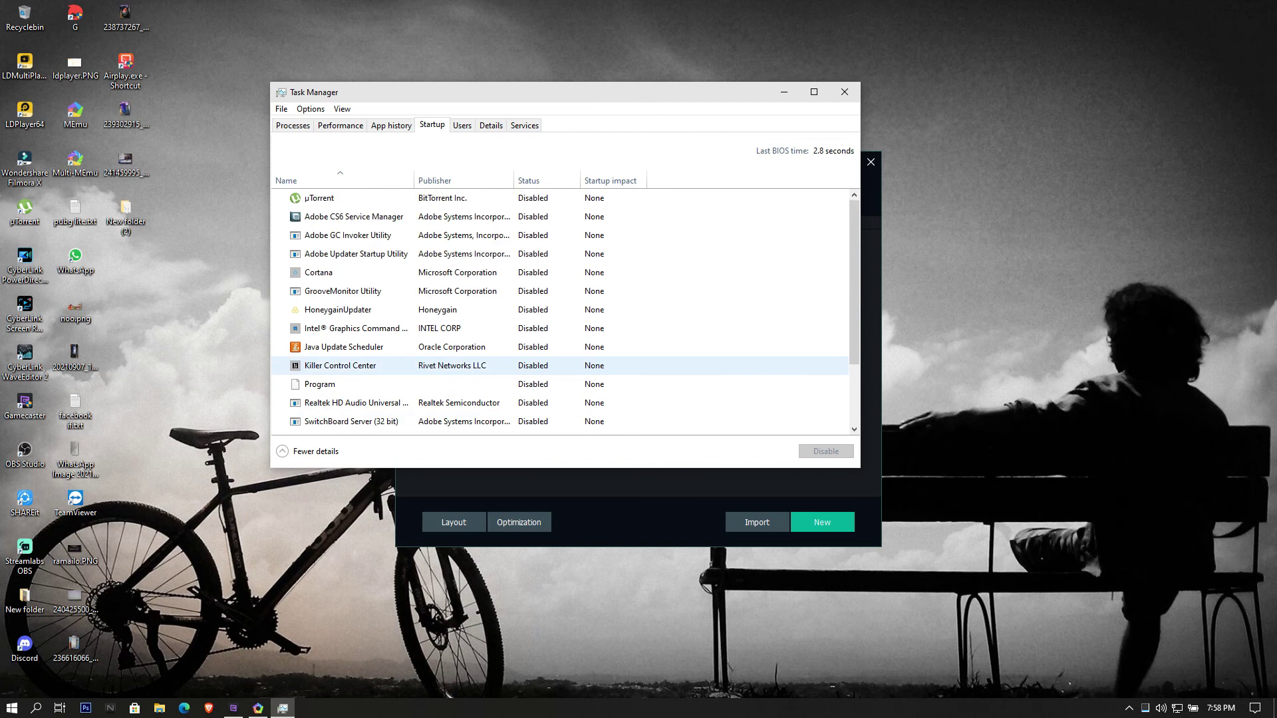
scroll(558, 253, down, 1)
scroll(559, 309, up, 1)
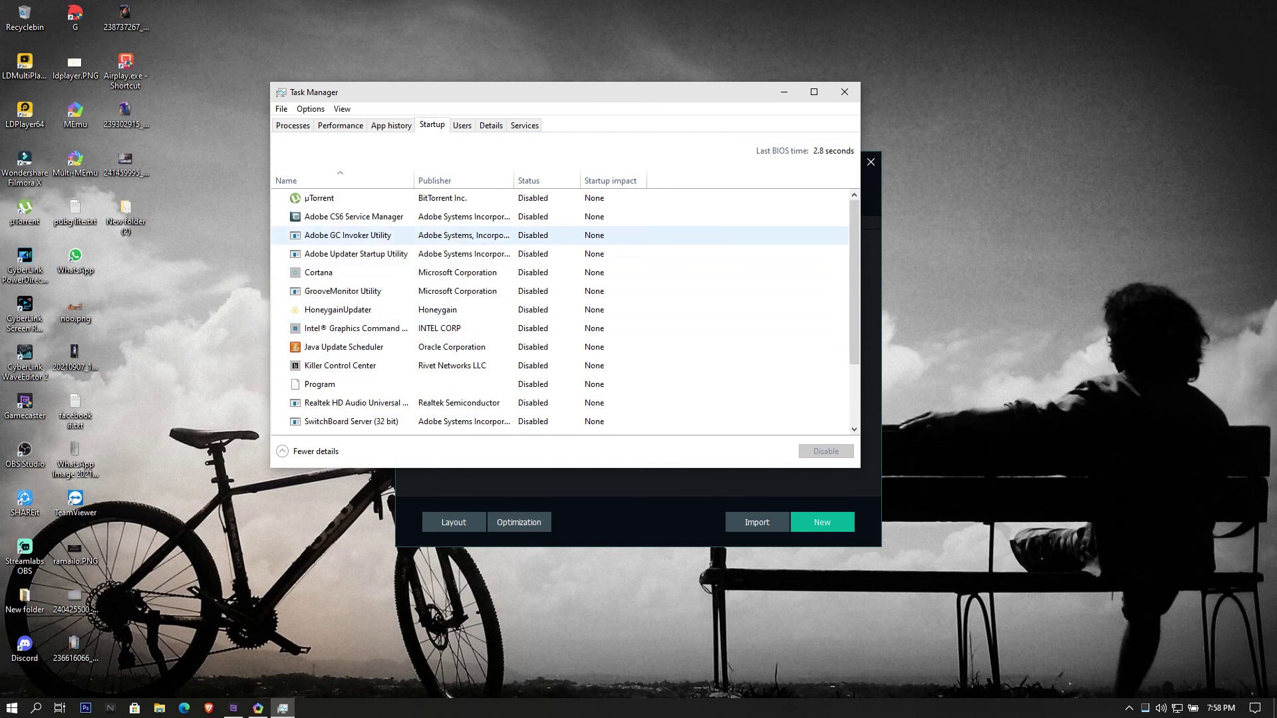
scroll(558, 237, down, 2)
scroll(558, 237, up, 1)
scroll(559, 236, down, 2)
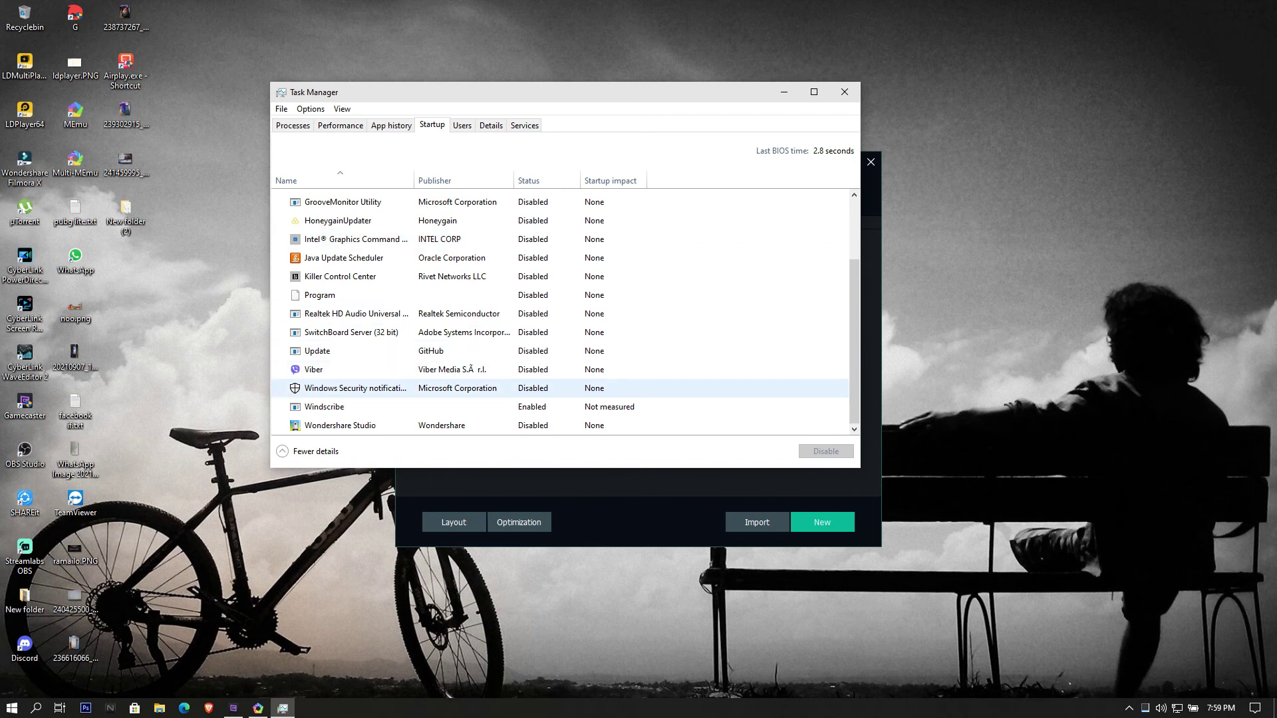
scroll(559, 389, up, 1)
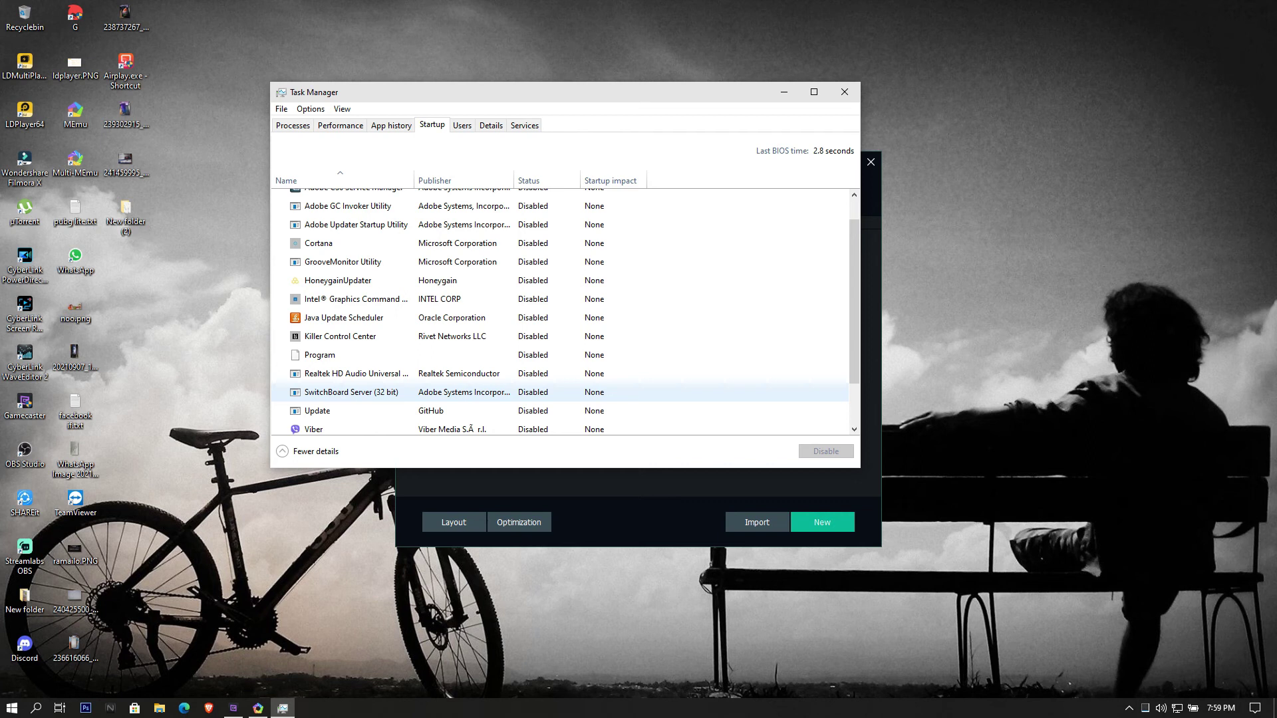
scroll(559, 392, up, 1)
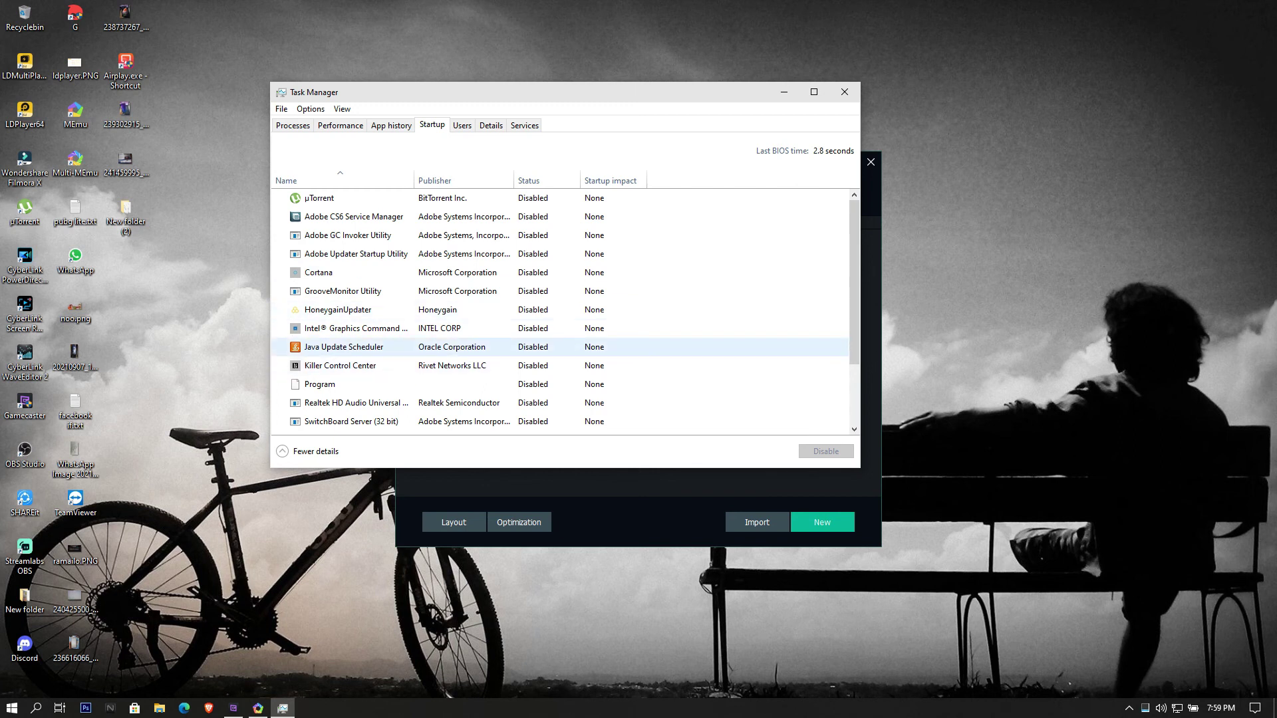
scroll(559, 346, down, 1)
scroll(558, 346, up, 1)
Step: Close Task Manager with Alt+F4 to return to the three MEmu instances
key(alt+F4)
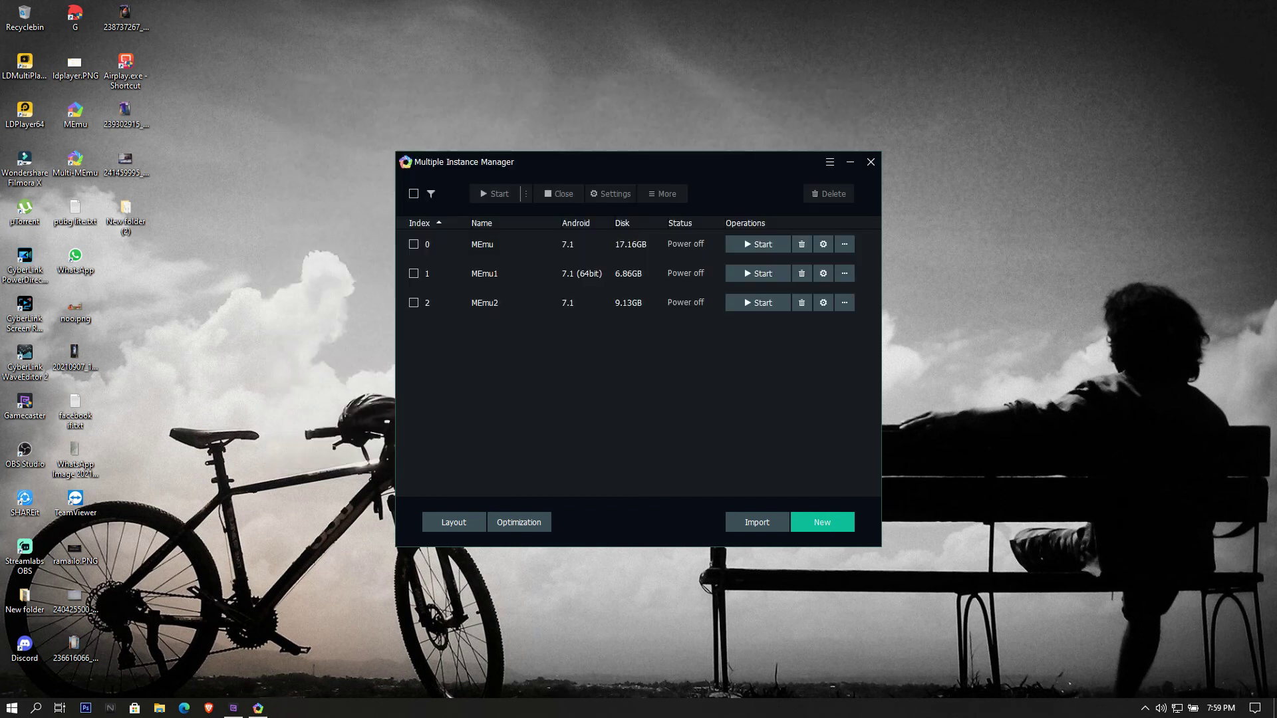